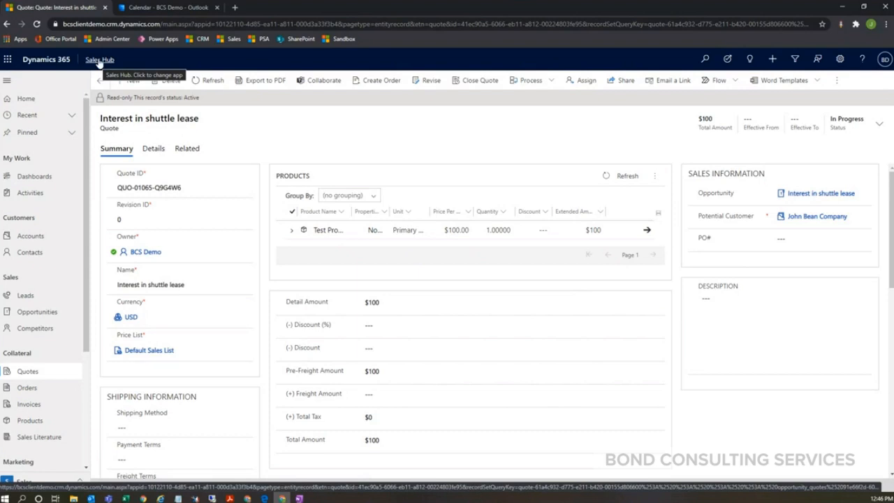
Switch to the Project Service app and open the AV Solutions Test Program project from the active projects.
left_click(101, 61)
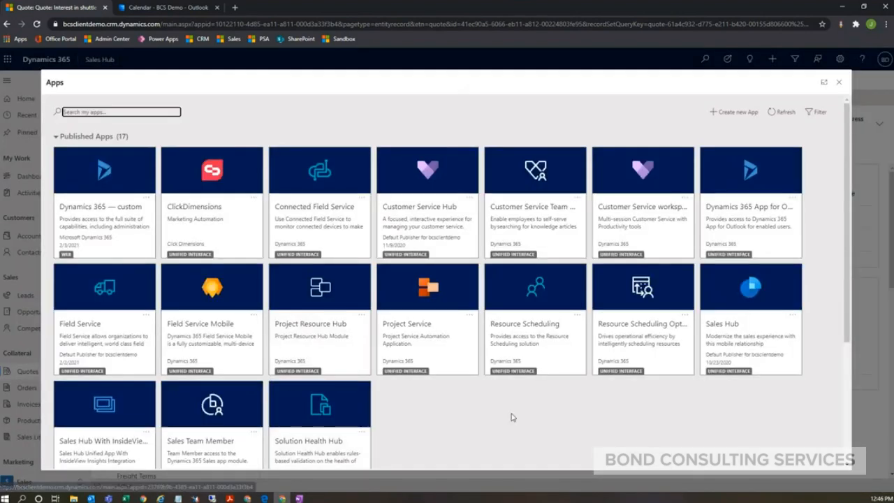
left_click(434, 298)
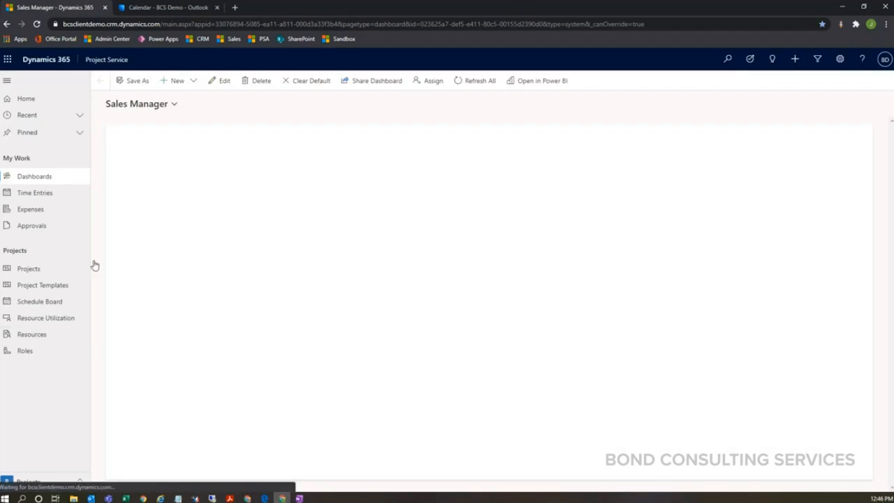
left_click(32, 269)
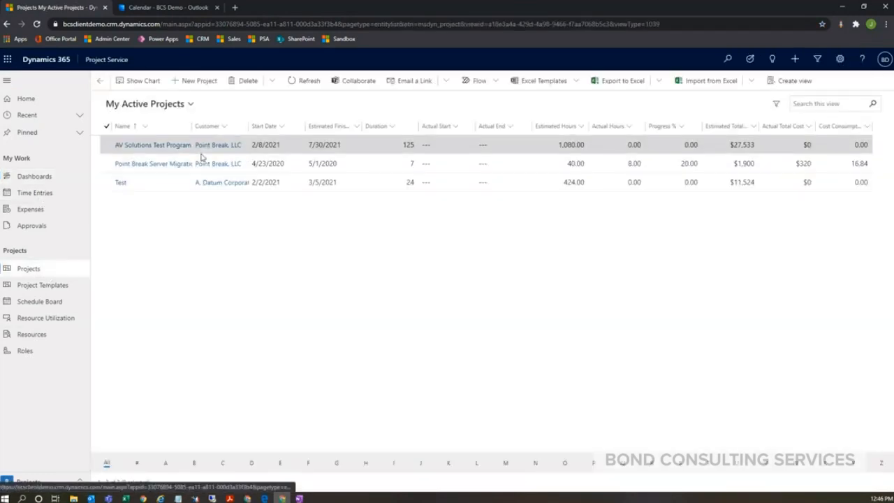
left_click(162, 146)
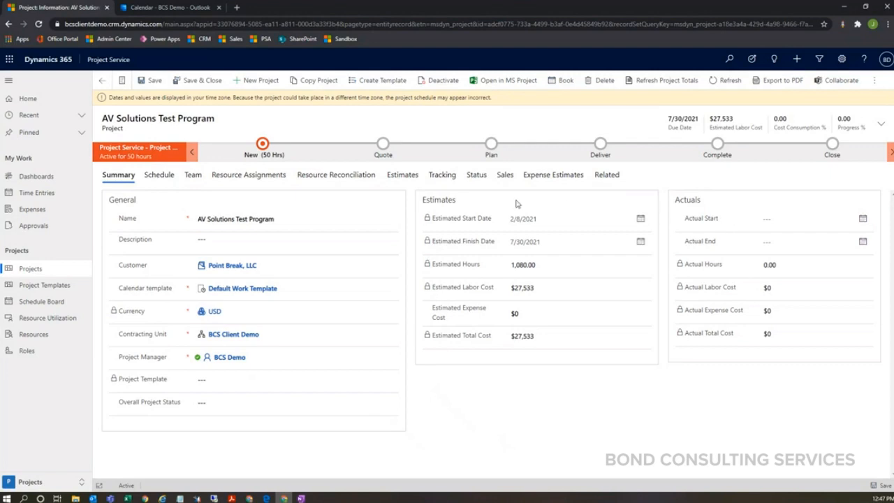
Examine the Estimates and Actuals sections of the project's summary.
left_click_drag(420, 201, 468, 207)
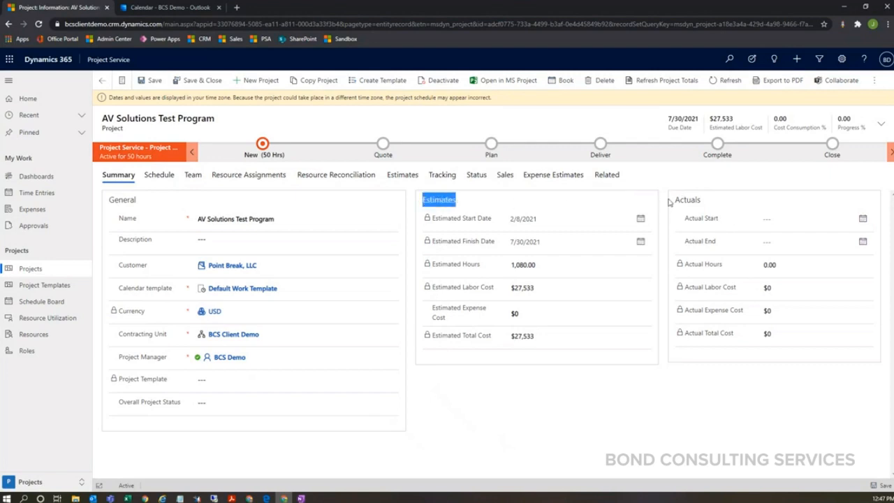
left_click_drag(674, 202, 711, 207)
left_click(698, 204)
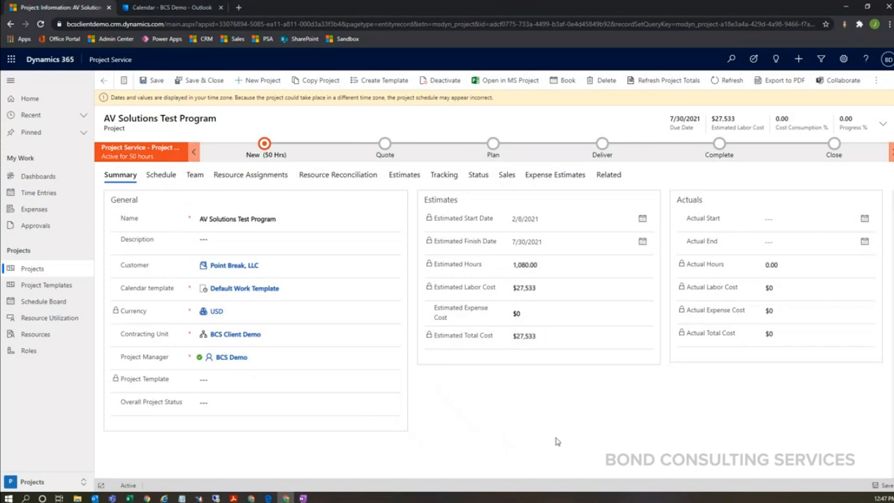
Review the project's schedule, including its task hierarchy, the Analysis phase and the predecessor of Requirements gathering.
left_click(163, 177)
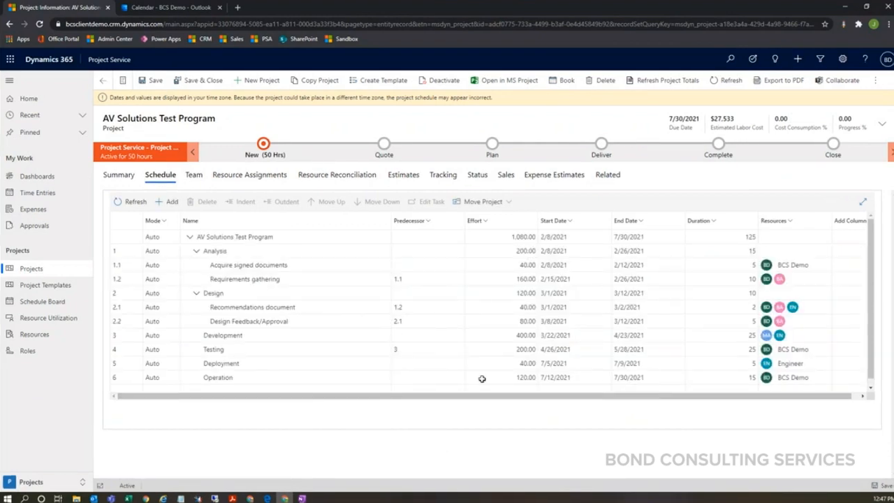
left_click(240, 235)
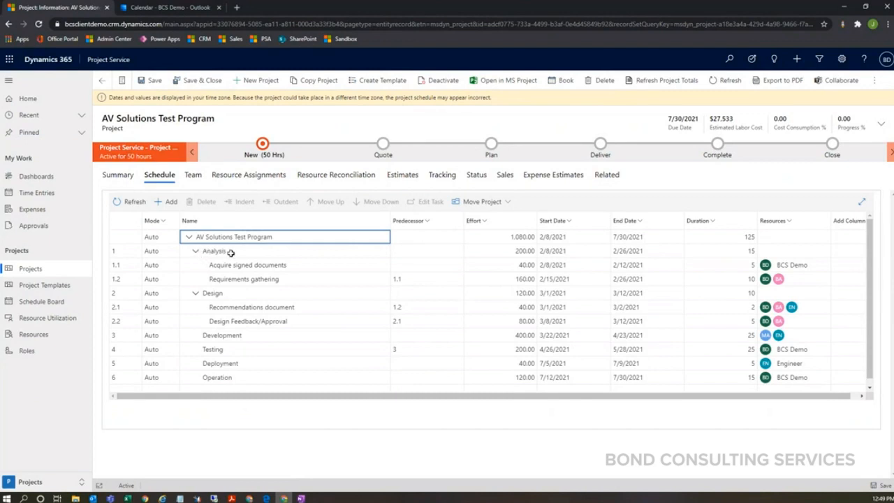
left_click(229, 253)
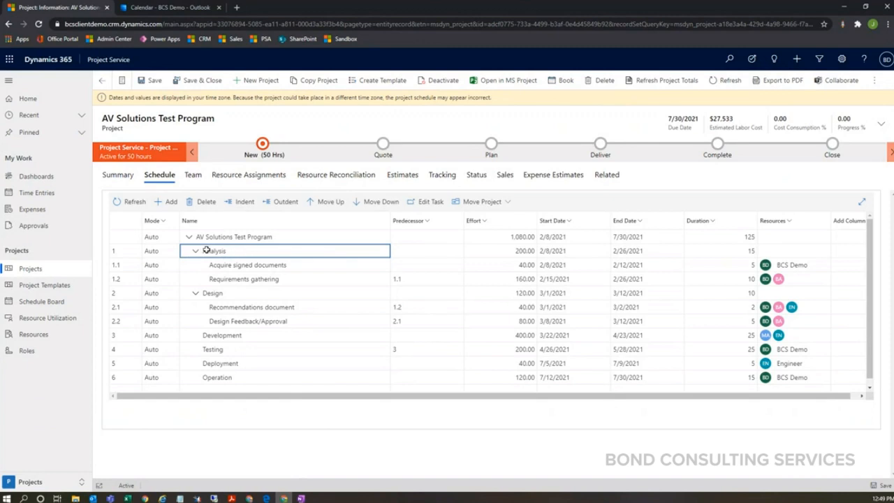
left_click(417, 279)
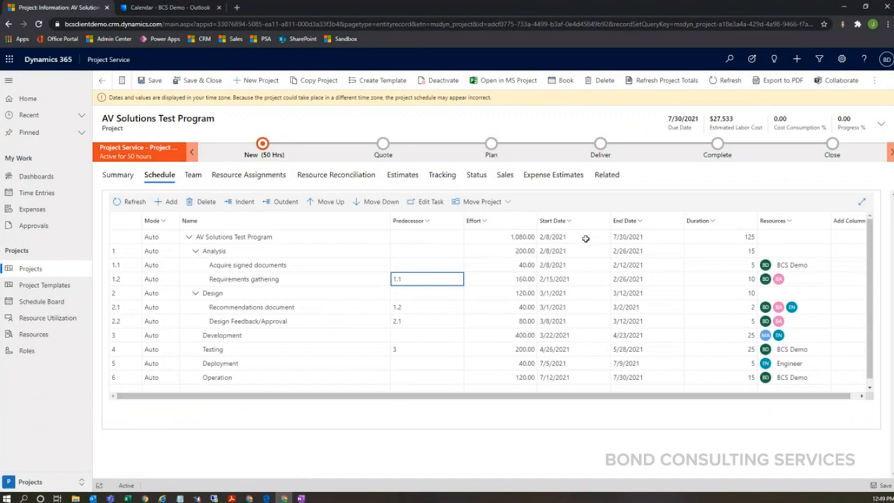
left_click_drag(521, 396, 530, 398)
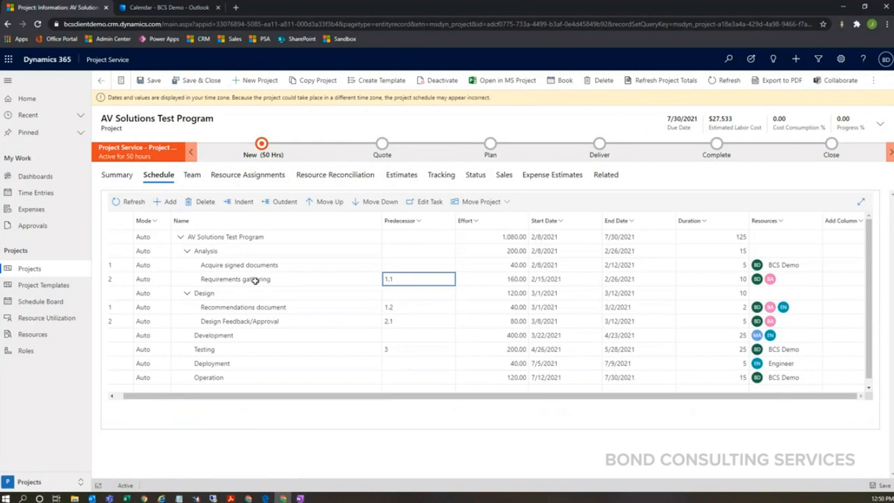
Check the resources assigned to Acquire signed documents and Requirements gathering, and view the project's cost estimates.
left_click(777, 266)
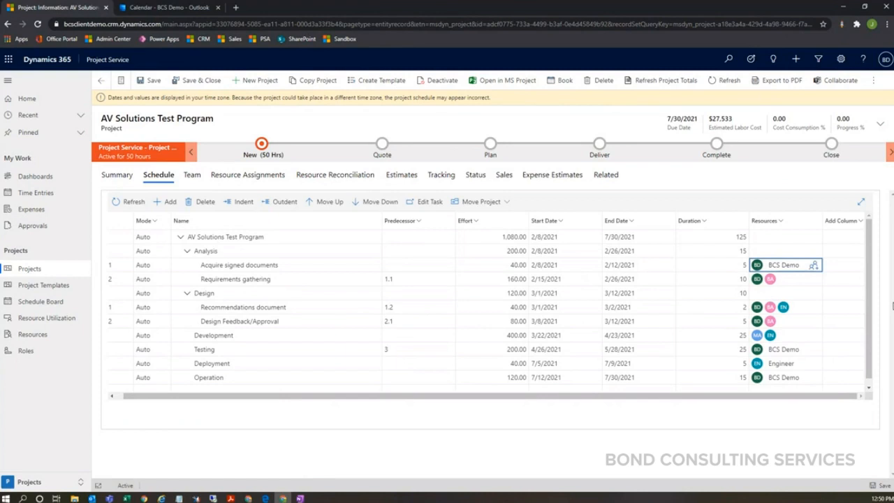
left_click(782, 280)
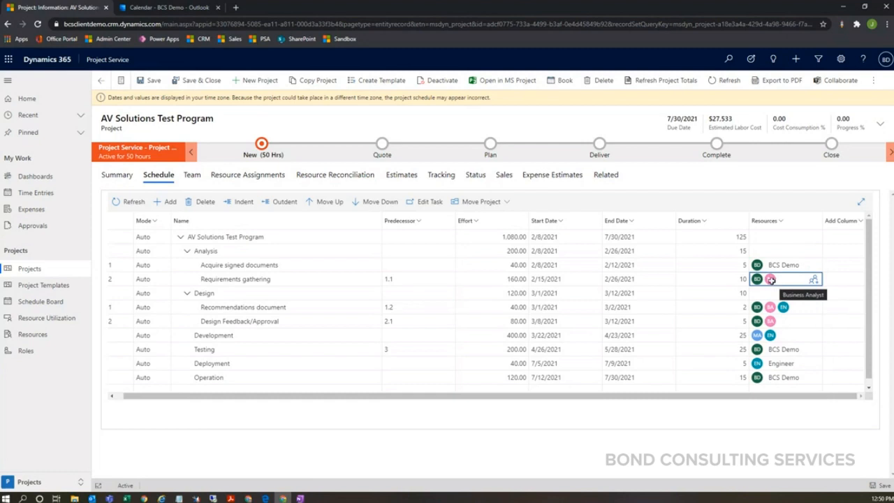
left_click(814, 280)
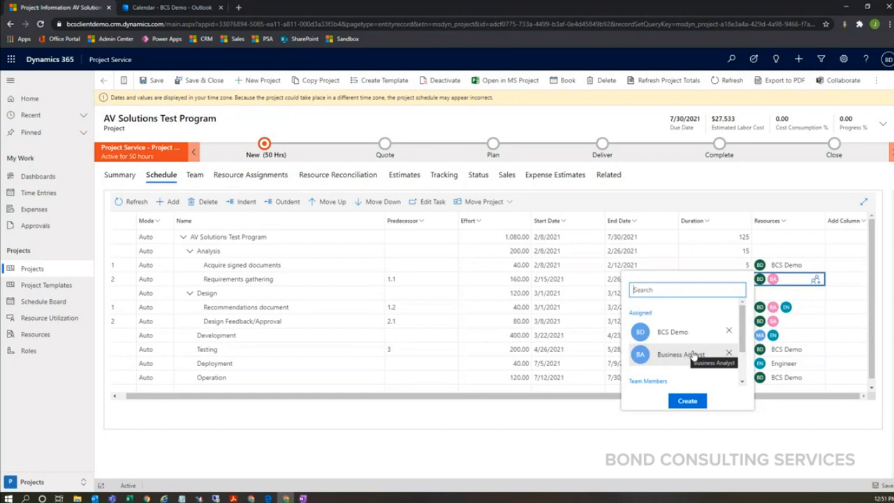
left_click(829, 413)
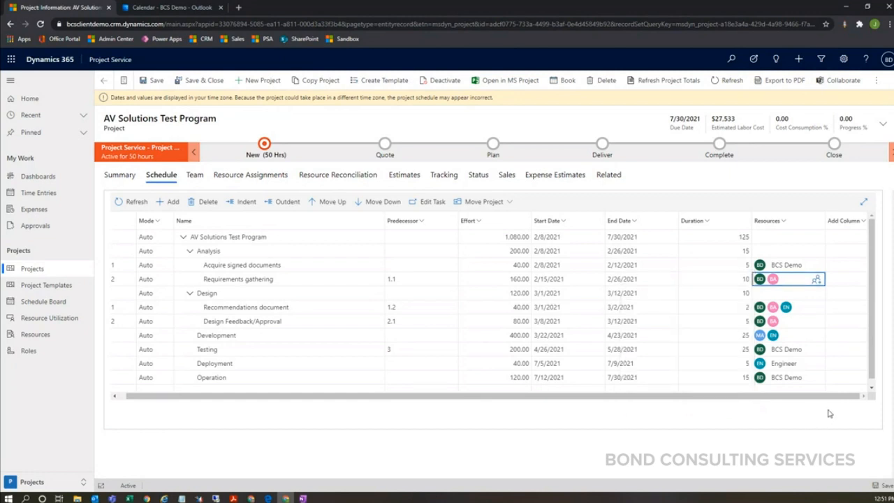
left_click(405, 175)
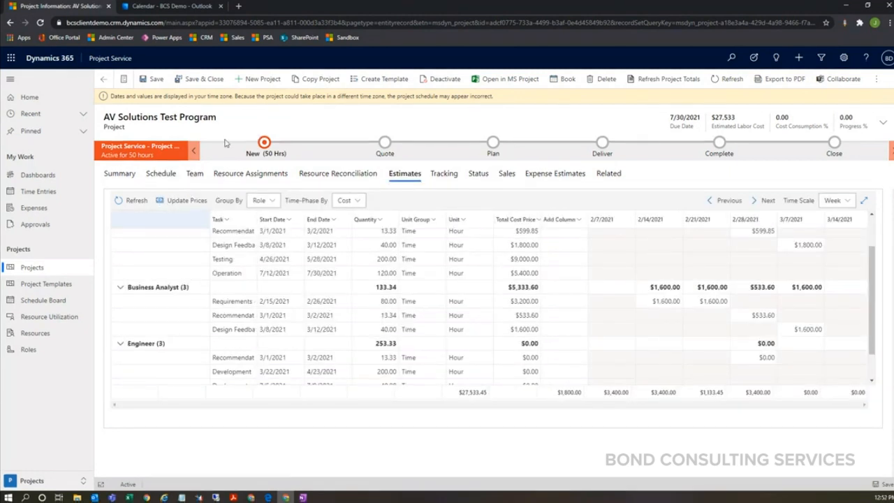
Generate resource requirements for the Machinist, Engineer and Business Analyst generic resources in the project team.
left_click(195, 175)
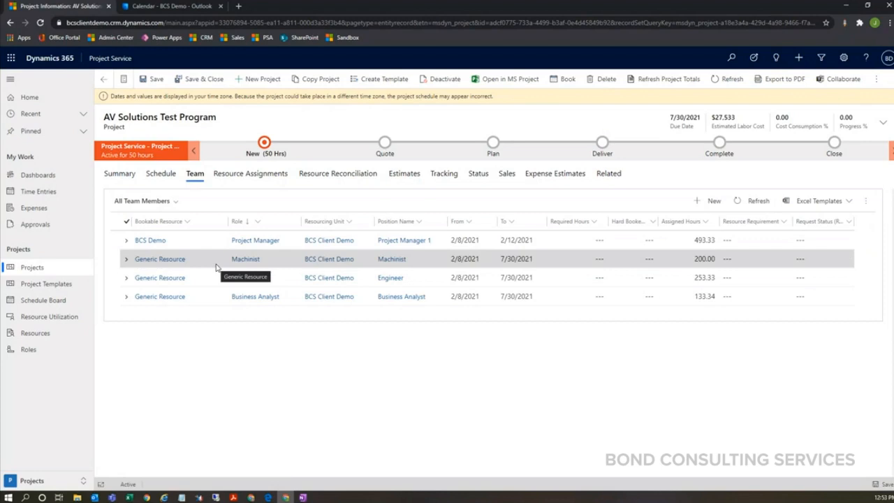
left_click(216, 266)
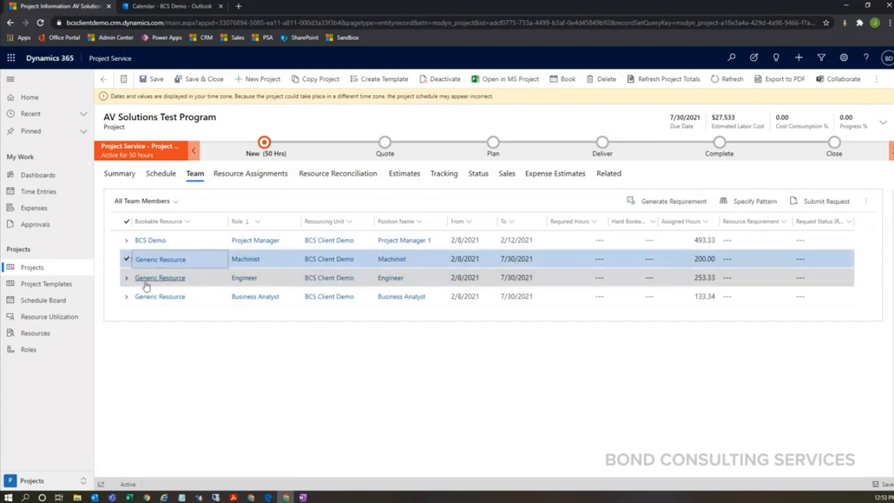
left_click(125, 278)
left_click(125, 297)
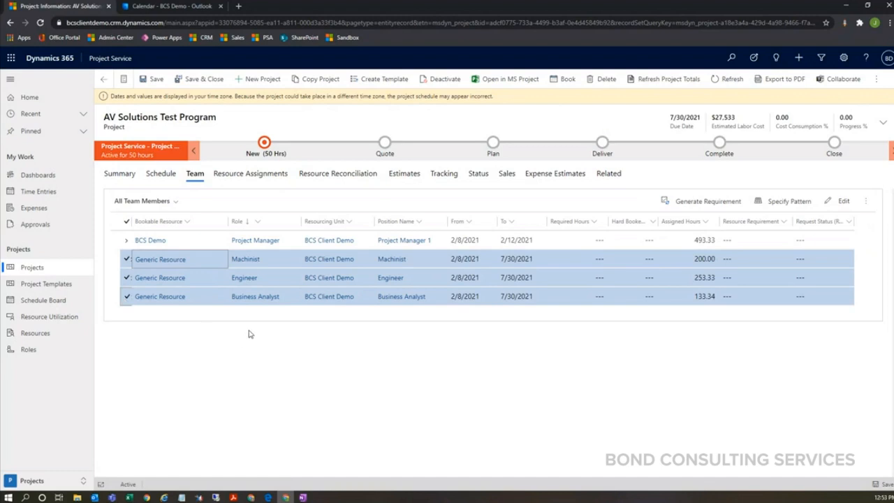
left_click(686, 208)
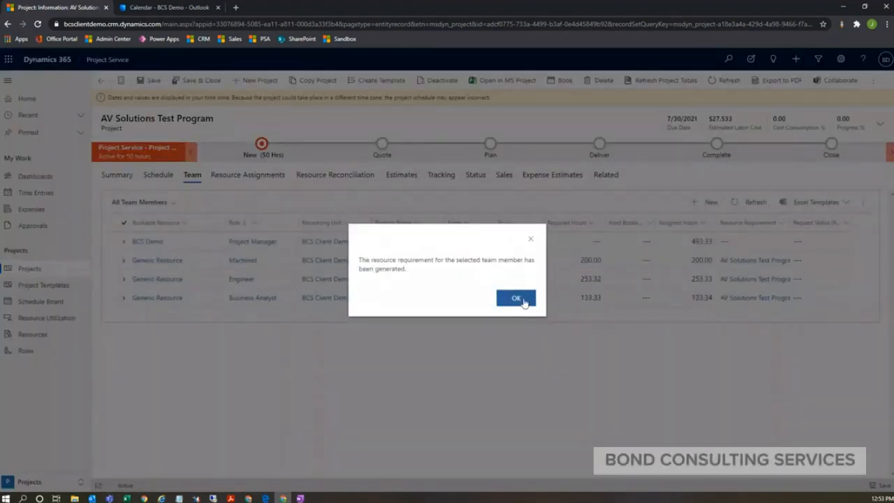
left_click(525, 302)
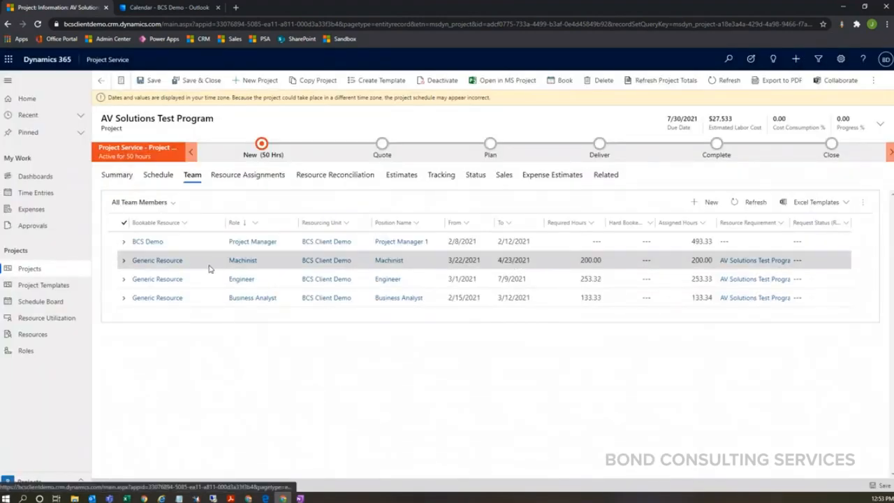
Look for resources that can be booked for the Machinist generic resource, and close the schedule assistant.
left_click(121, 261)
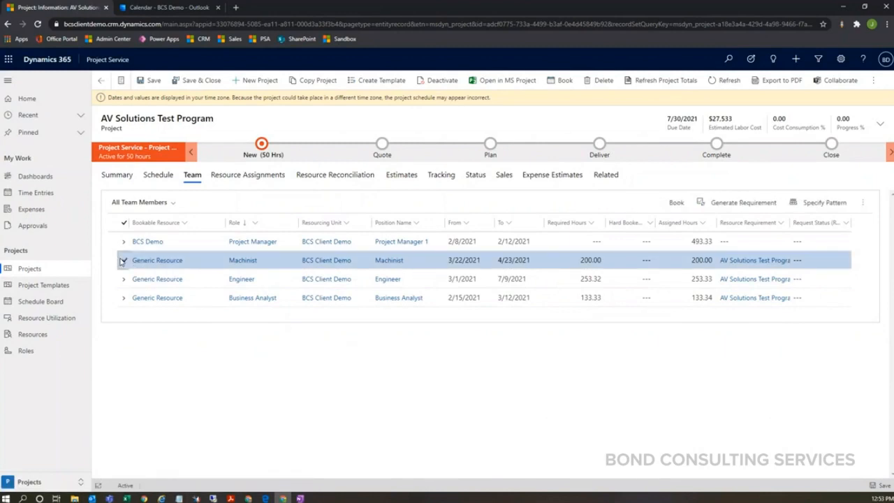
left_click(675, 209)
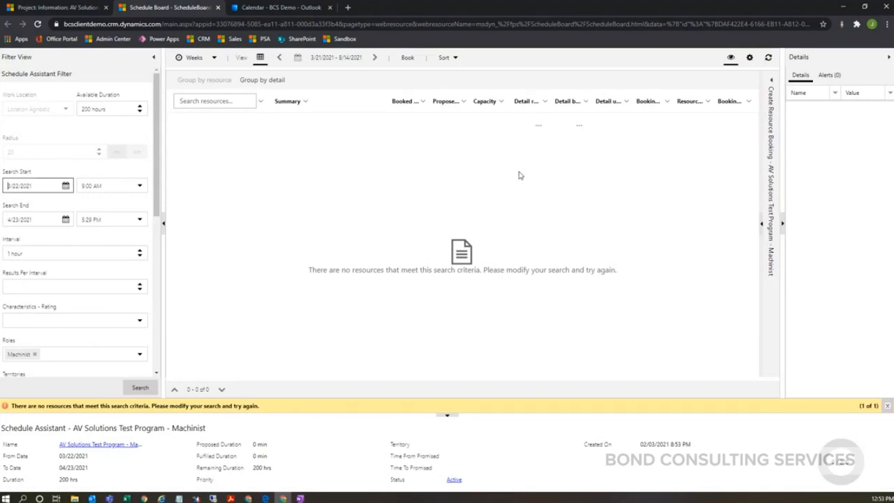
left_click(218, 8)
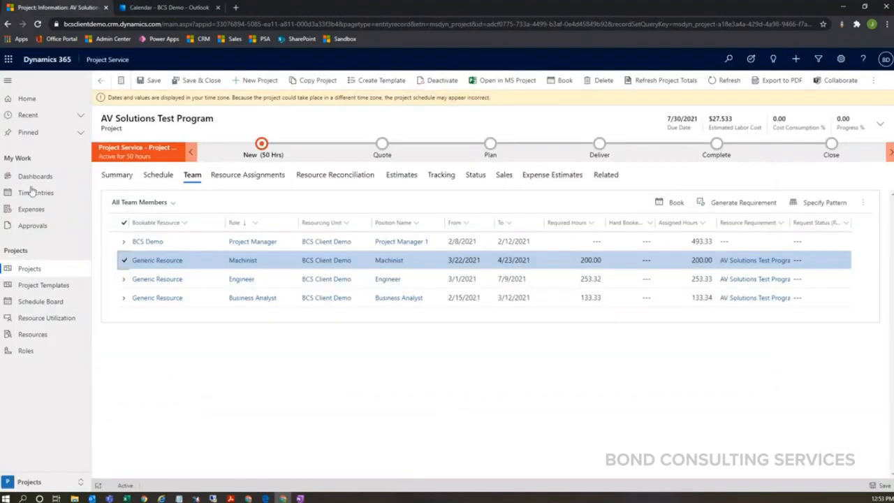
Open the Schedule Board at the daytime hours, widen the open requirements' Name column and select the AV Solutions Test Program Business Analyst requirement.
left_click(42, 301)
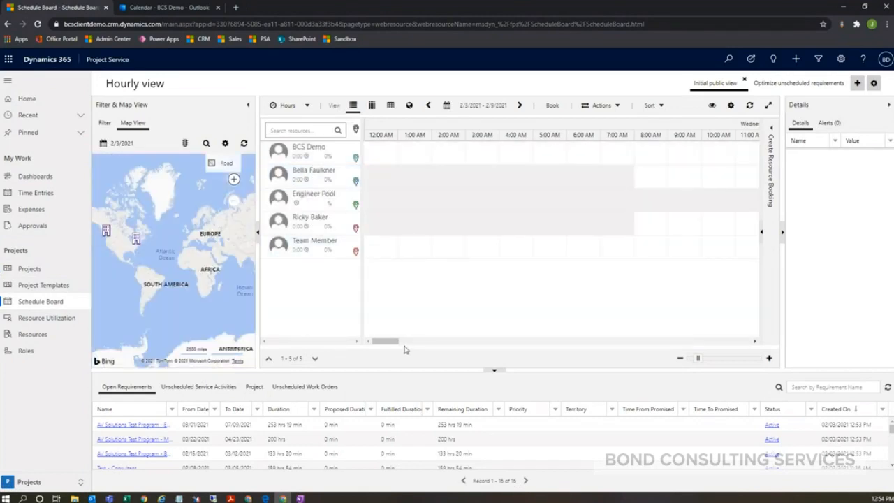
left_click_drag(384, 343, 408, 343)
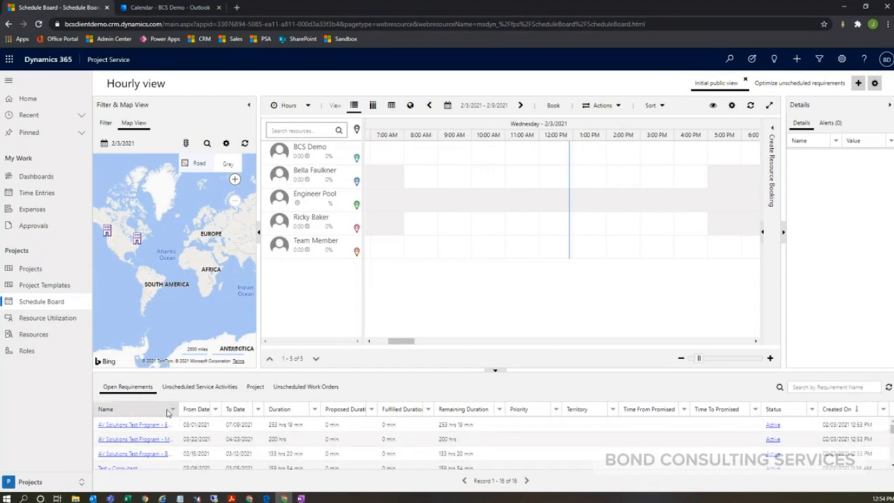
left_click_drag(174, 409, 216, 408)
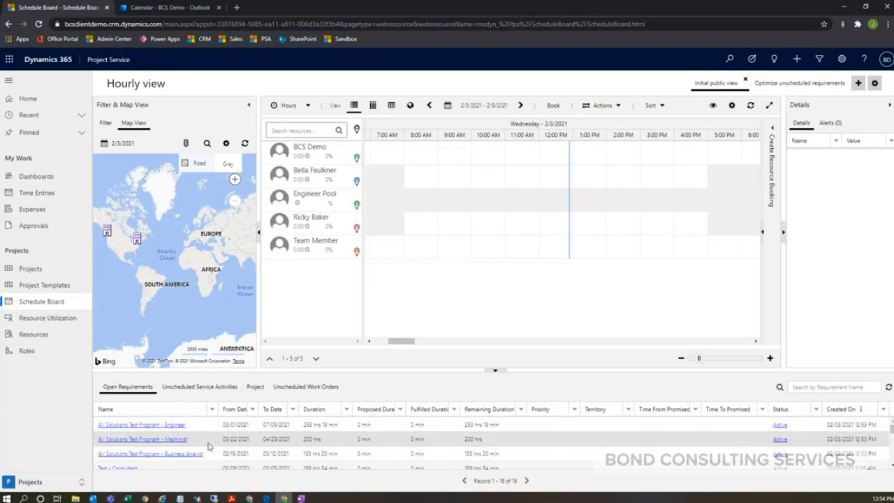
mouse_move(215, 457)
left_mouse_down()
mouse_move(287, 448)
mouse_move(425, 379)
mouse_move(448, 378)
mouse_move(439, 230)
mouse_move(415, 223)
mouse_move(239, 470)
mouse_move(232, 456)
left_mouse_up()
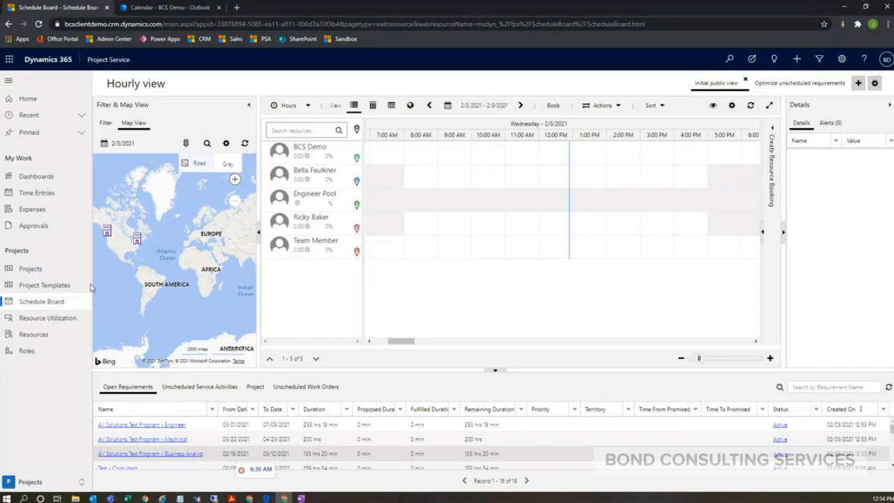
Filter the resources by the Business Analyst role and place the AV Solutions Test Program - Business Analyst requirement on the matching resource's timeline around 8:00 AM.
left_click(105, 124)
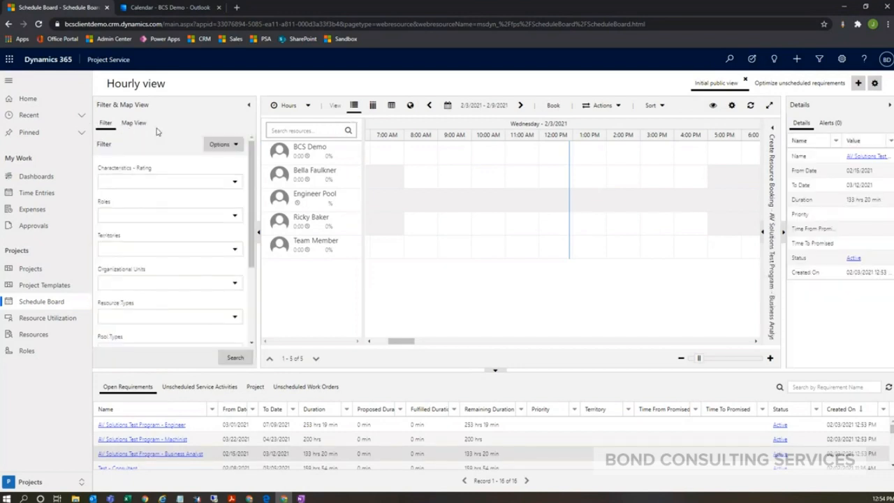
left_click(235, 215)
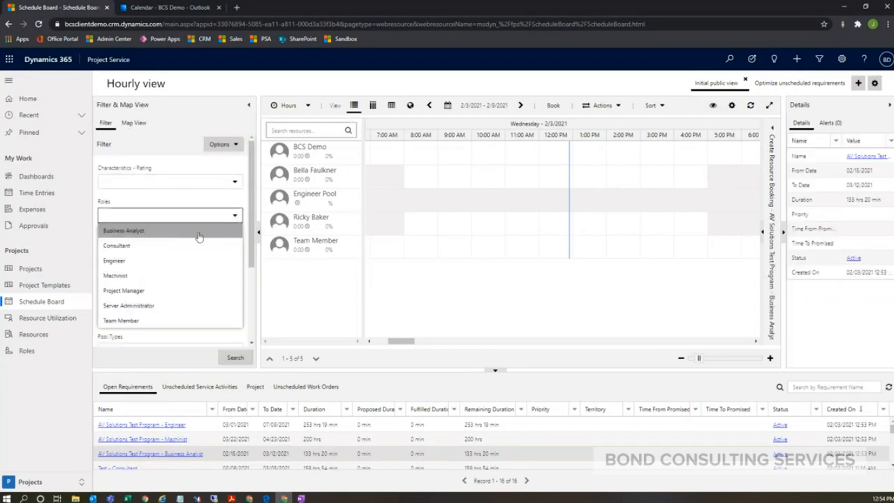
left_click(165, 236)
left_click(235, 358)
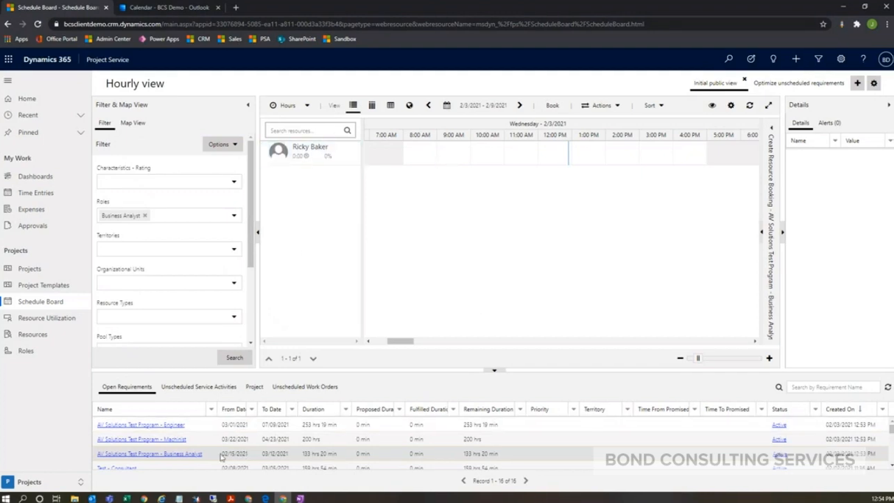
left_click_drag(216, 456, 413, 149)
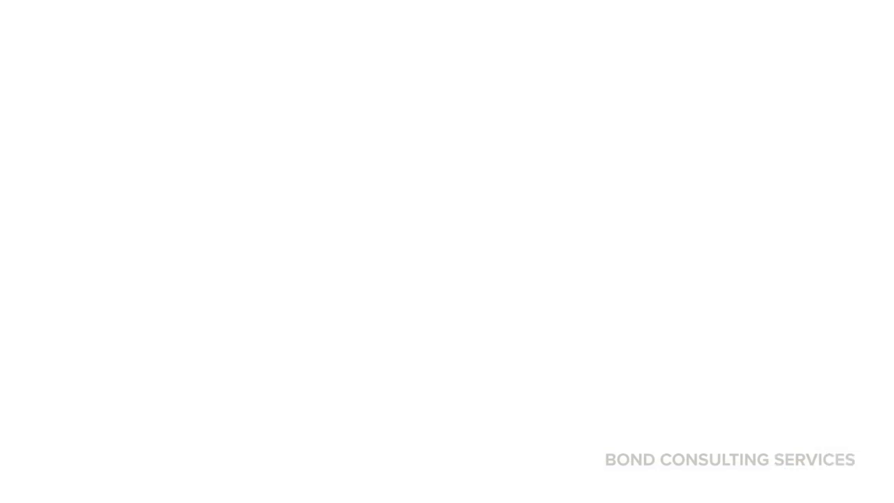